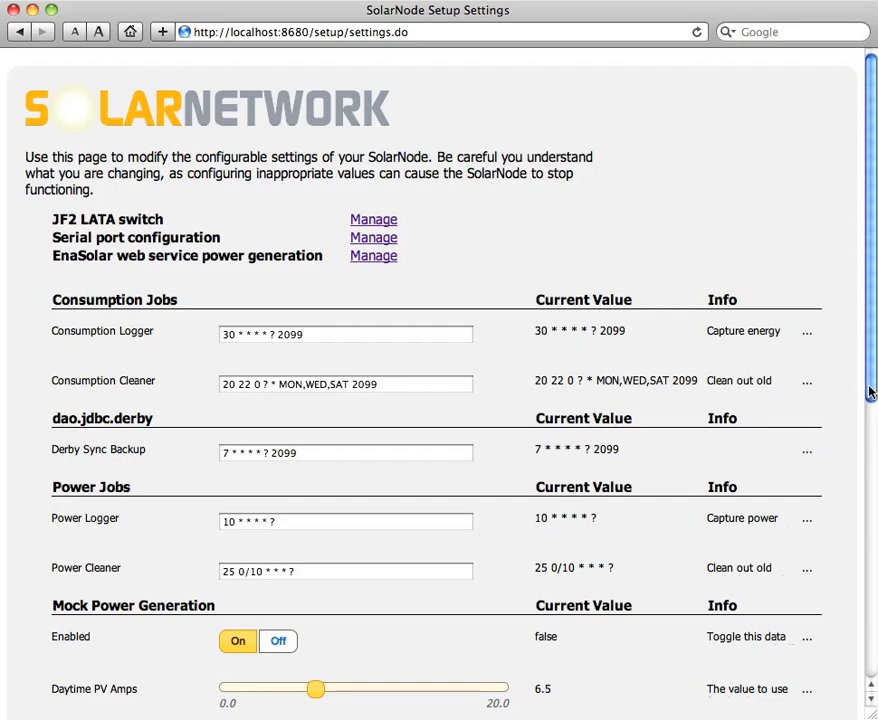
- Try adjusting the Daytime PV Amps under Mock Power Generation to 12.7 and back down to 7.4, without saving
left_click_drag(868, 392, 820, 335)
left_click_drag(872, 345, 872, 652)
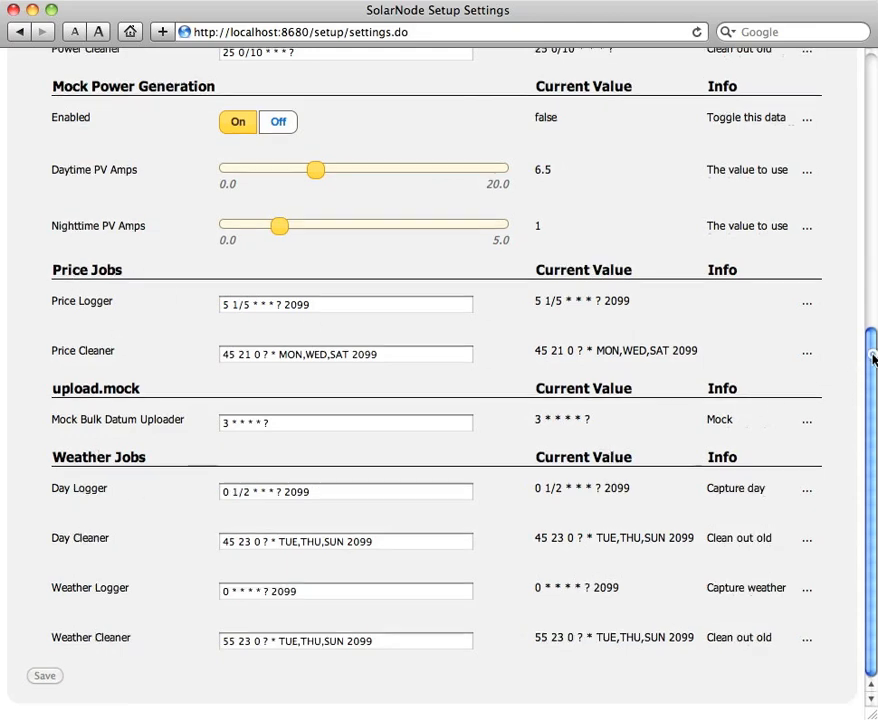
left_click_drag(872, 359, 866, 290)
scroll(866, 290, "up", 5)
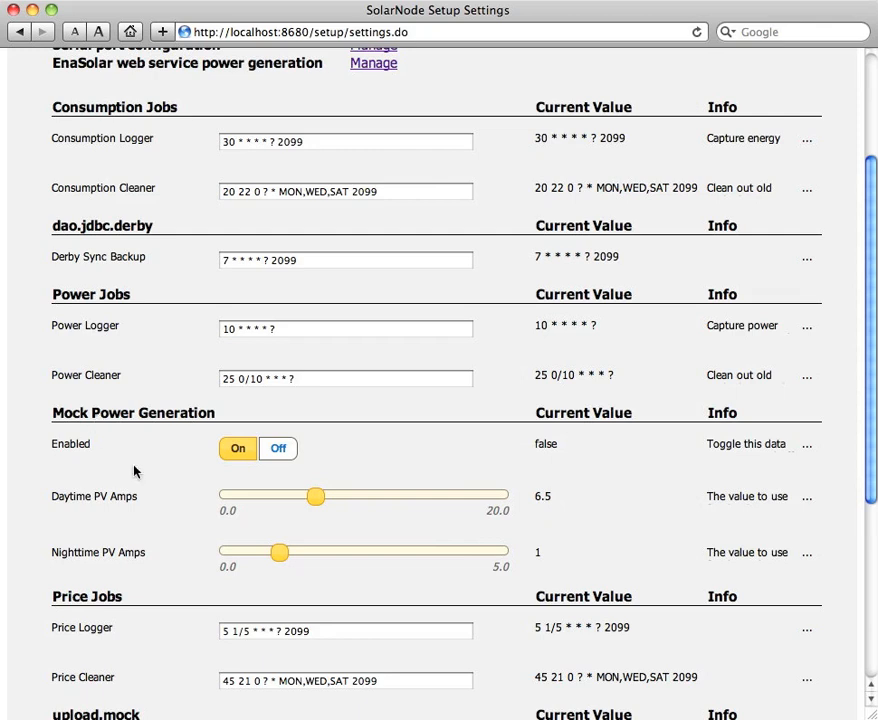
left_click(318, 498)
left_click_drag(318, 507, 408, 505)
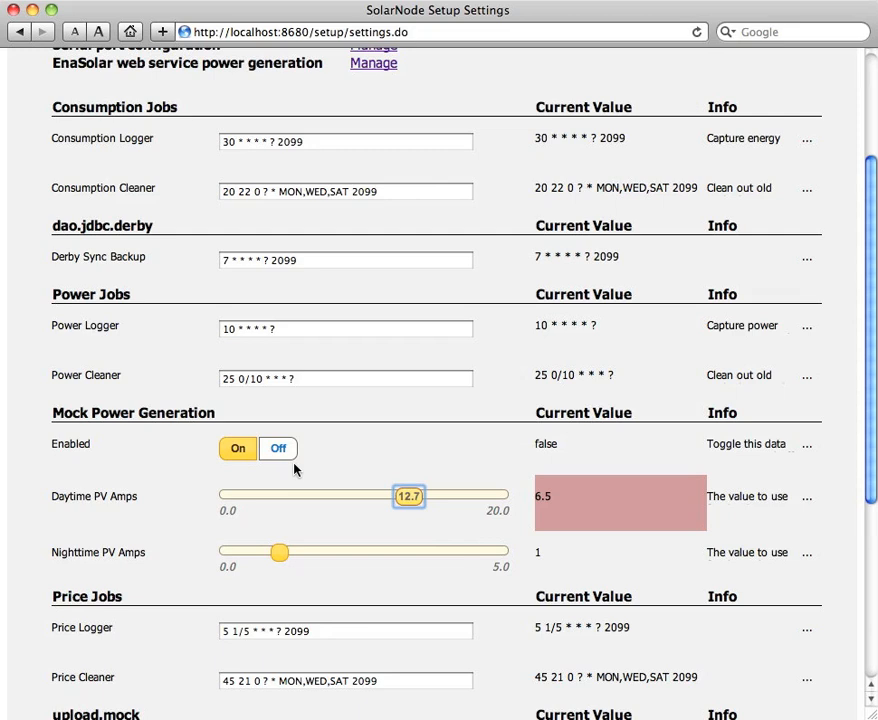
left_click_drag(405, 497, 328, 503)
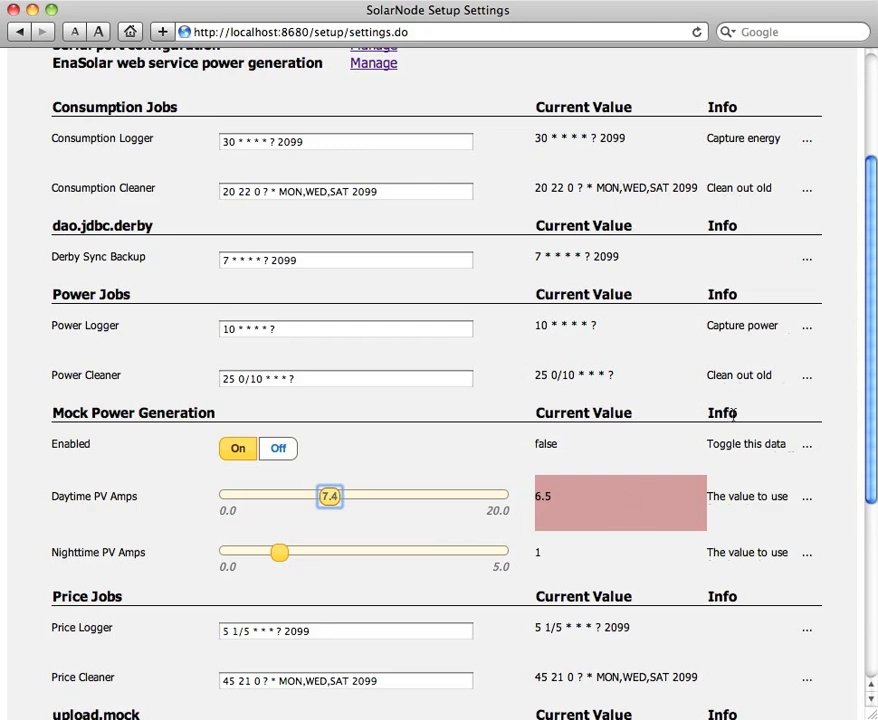
scroll(826, 591, "down", 5)
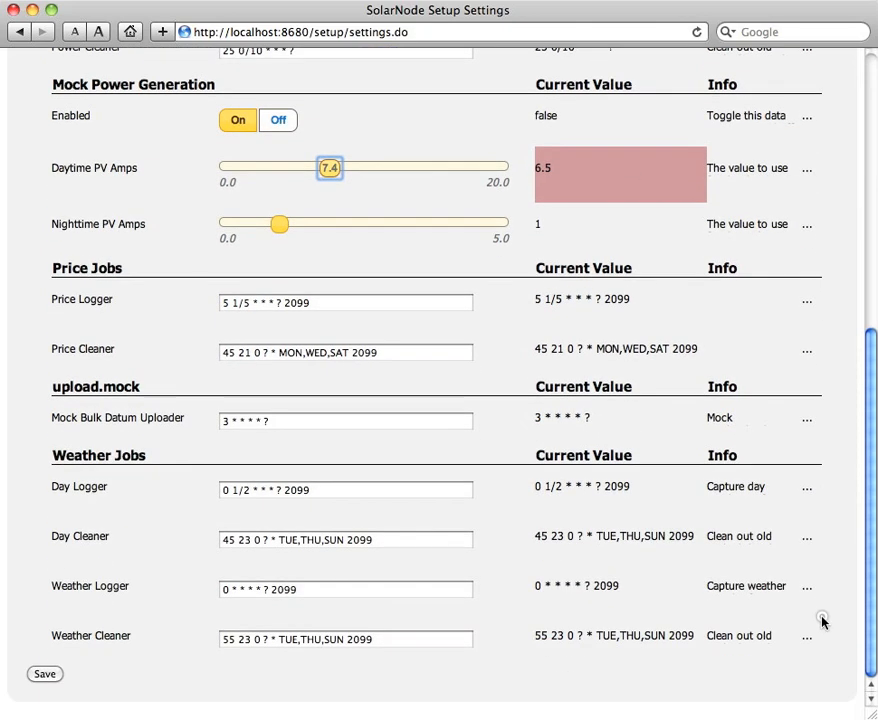
- Add a new serial port configuration with the default port and return to the main settings page
scroll(821, 613, "up", 15)
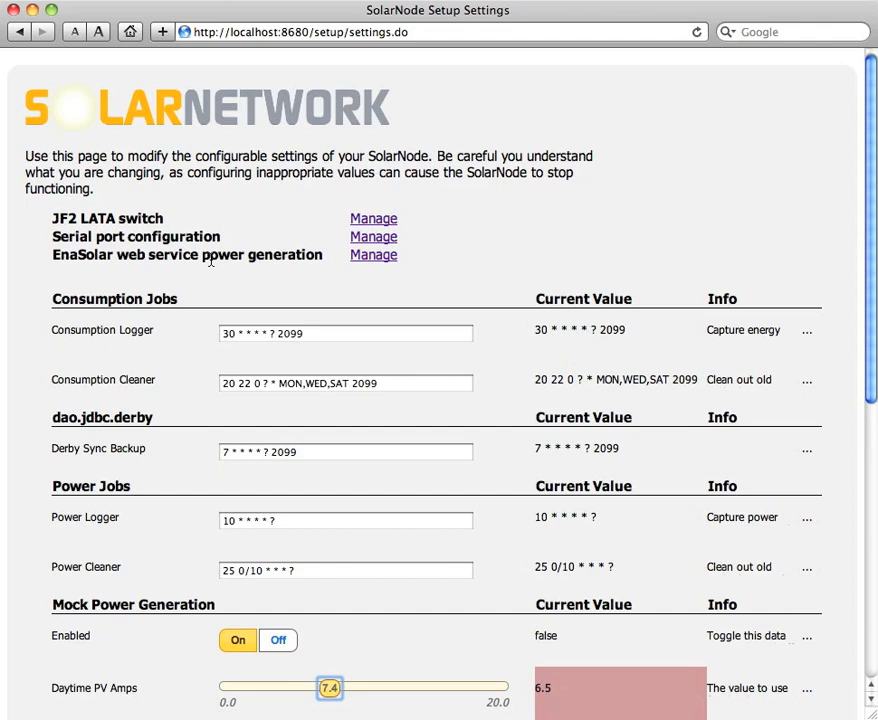
left_click(353, 237)
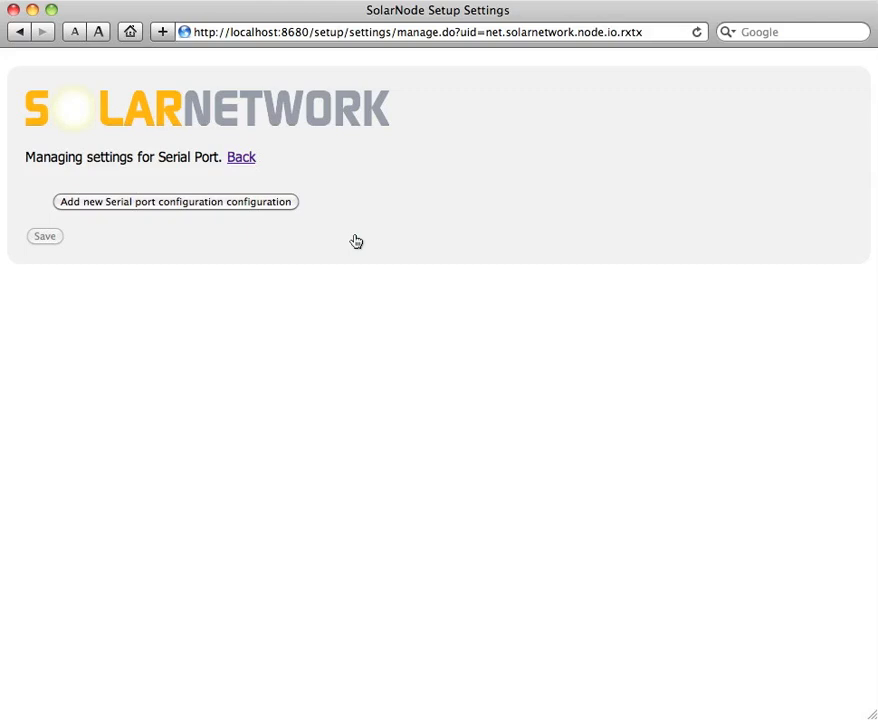
left_click(261, 204)
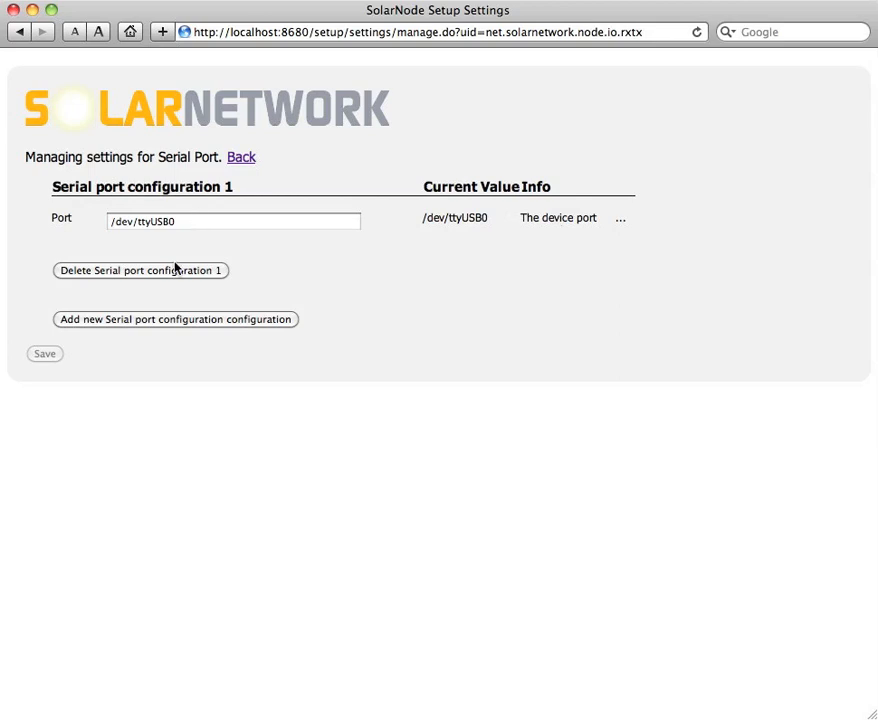
left_click(245, 158)
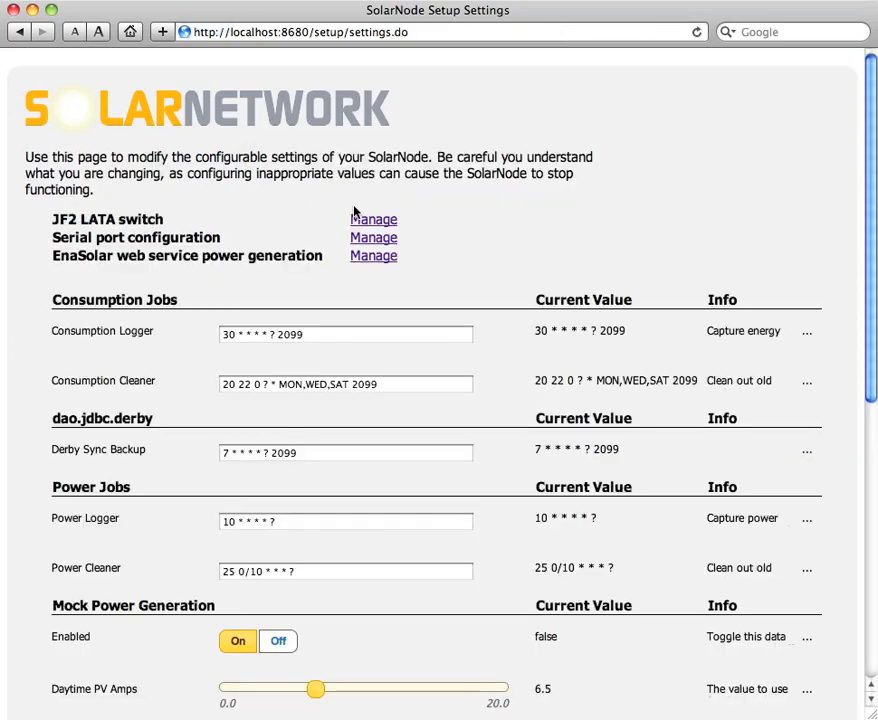
- Add a new JF2 LATA switch configuration and read the help text for its Control ID mapping
left_click(362, 223)
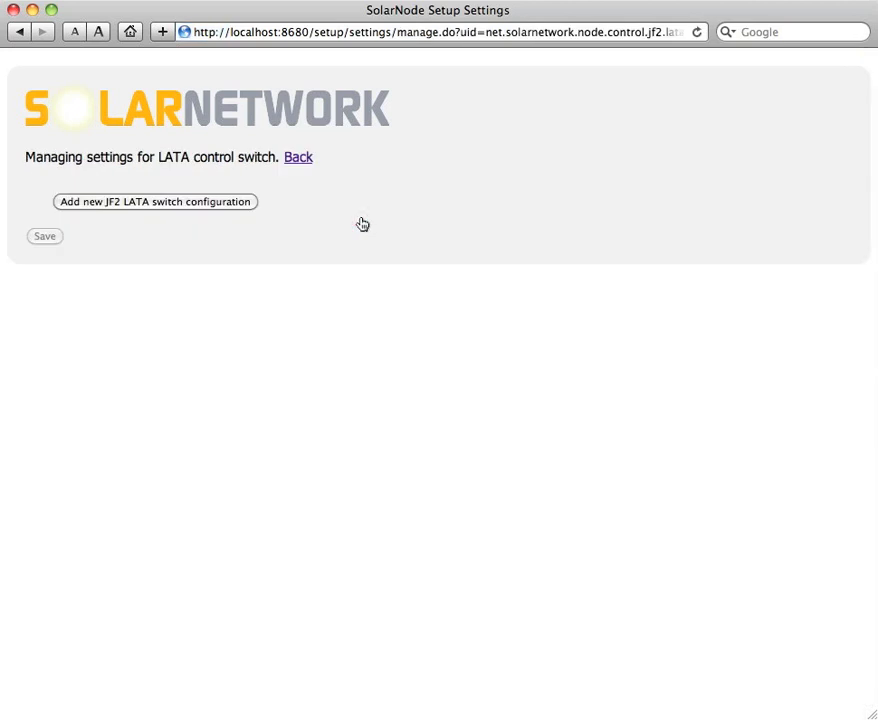
left_click(193, 202)
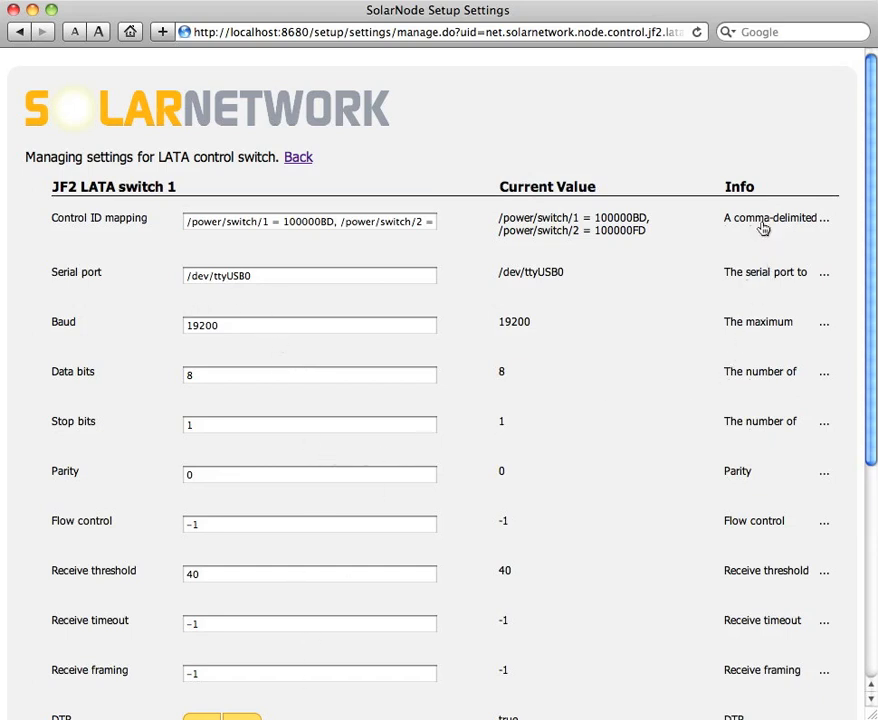
mouse_move(757, 225)
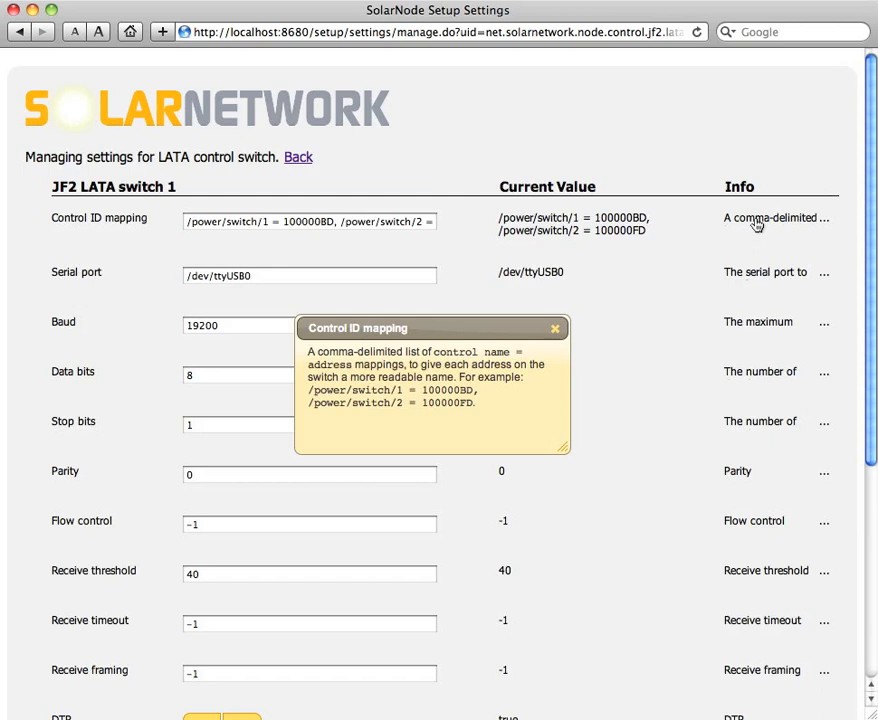
left_click(555, 330)
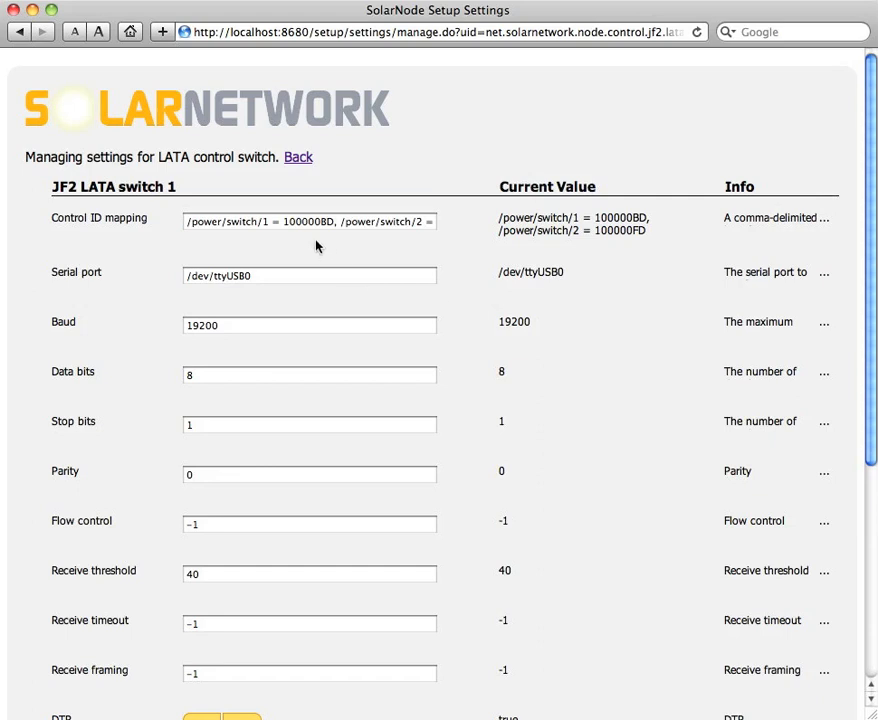
- Set the serial port of JF2 LATA switch 1 to /dev/ttyUSB1, save it, and return to the main settings page
left_click(261, 277)
key("BackSpace")
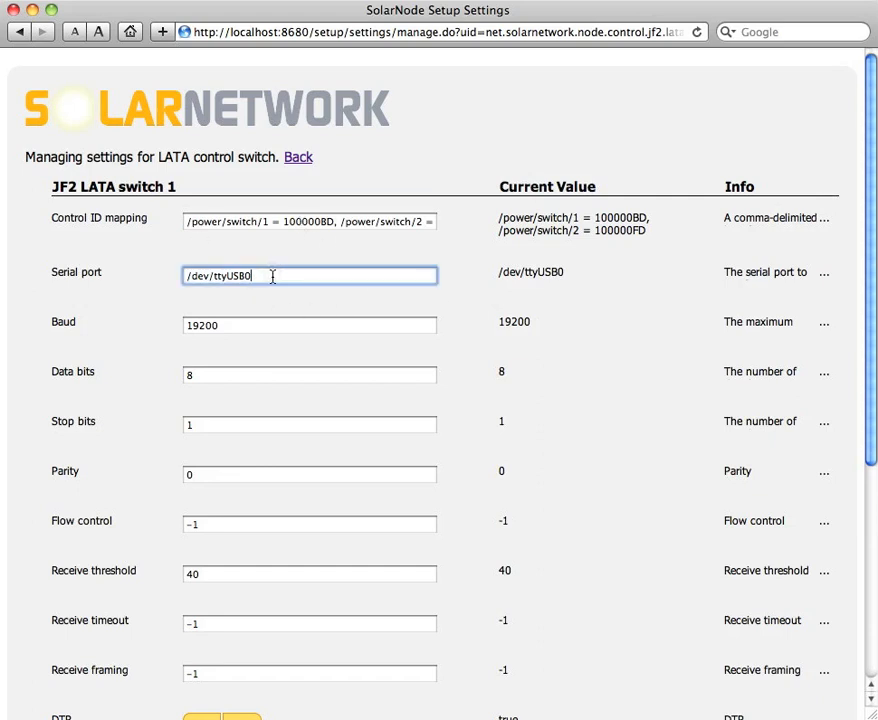
type("1")
left_click(376, 334)
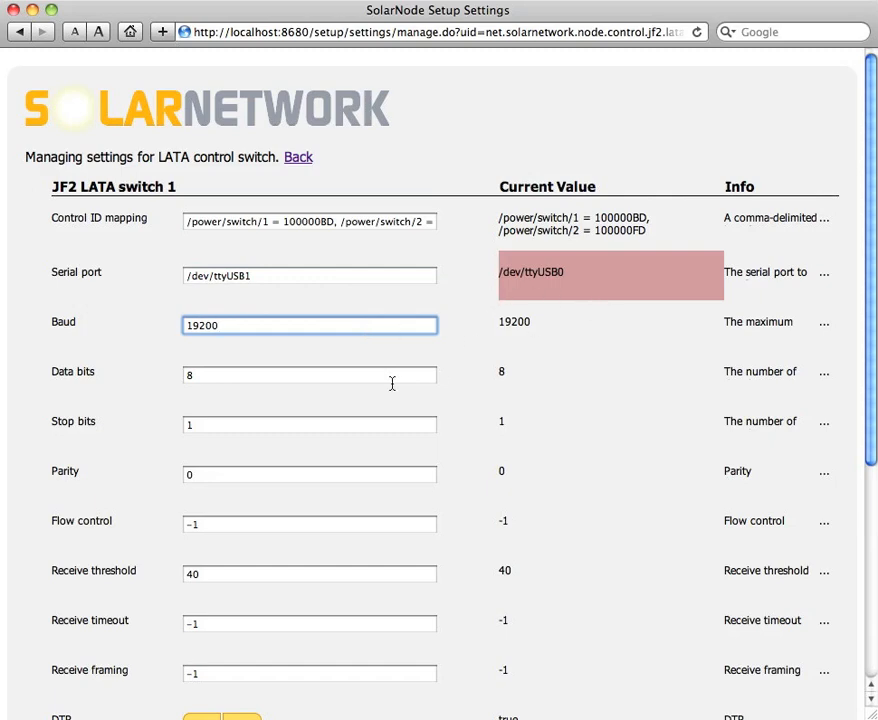
scroll(392, 383, "down", 5)
scroll(392, 383, "down", 1)
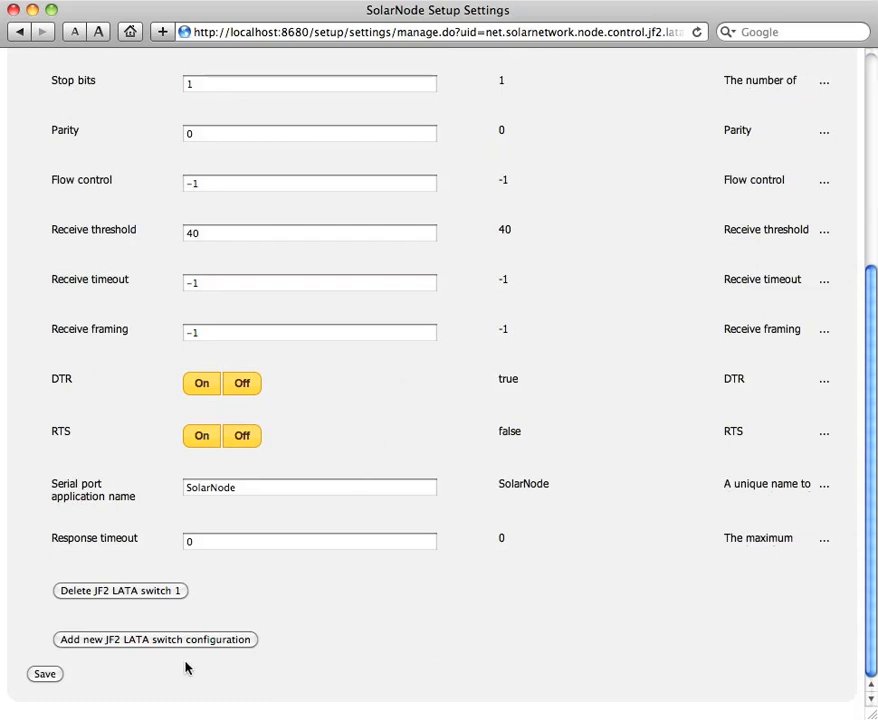
left_click(45, 676)
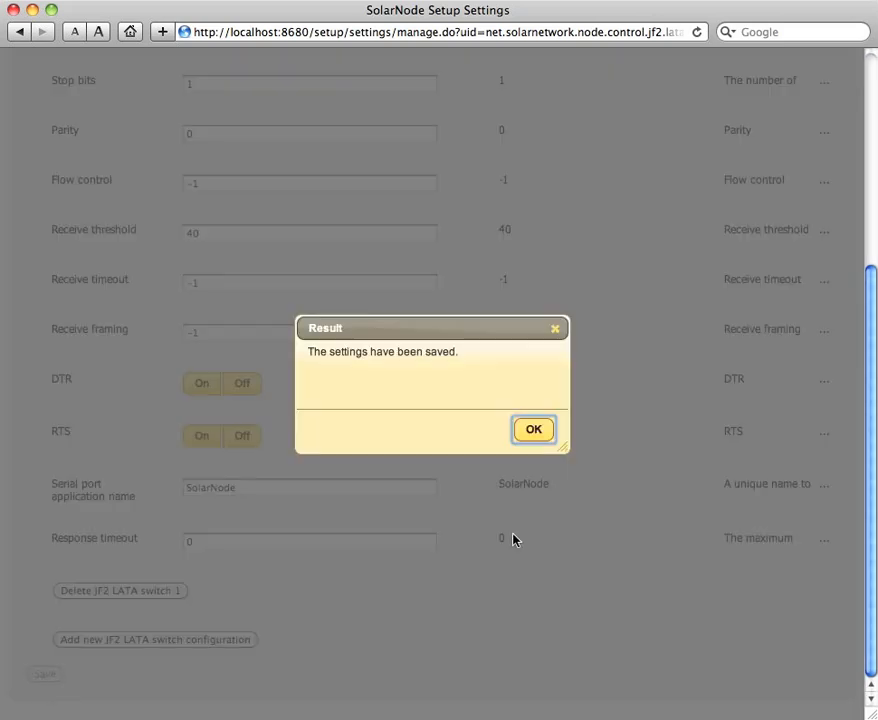
left_click(533, 430)
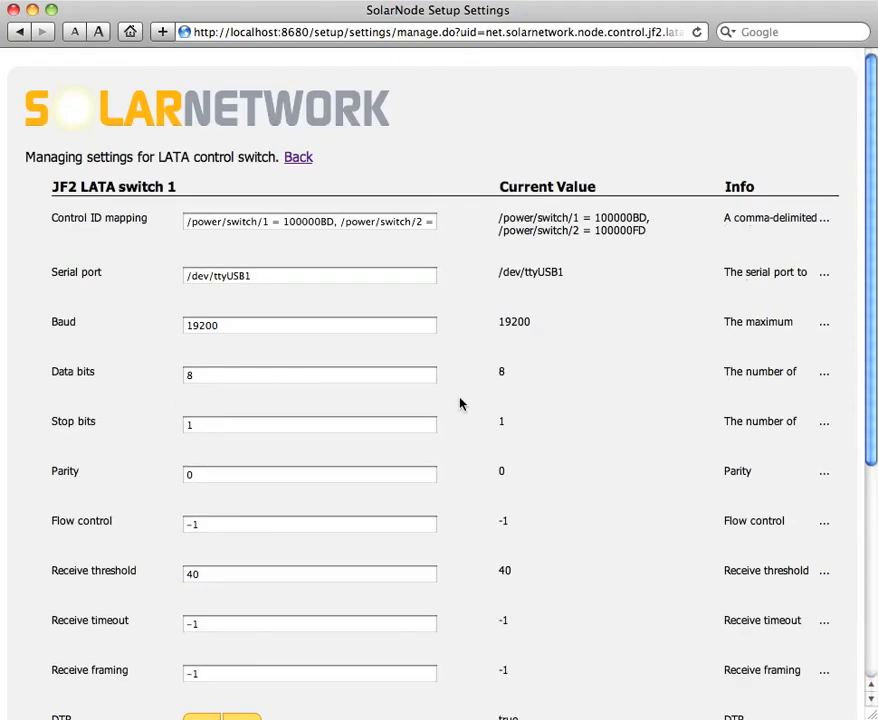
left_click(297, 158)
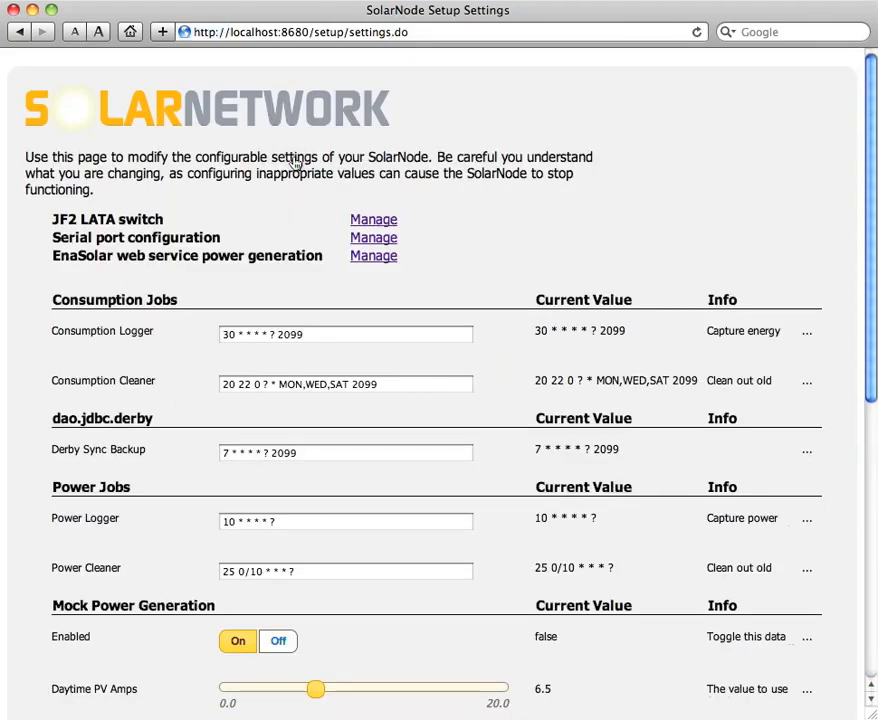
- Add an EnaSolar web service power generation configuration and delete the duplicate second one
left_click(371, 257)
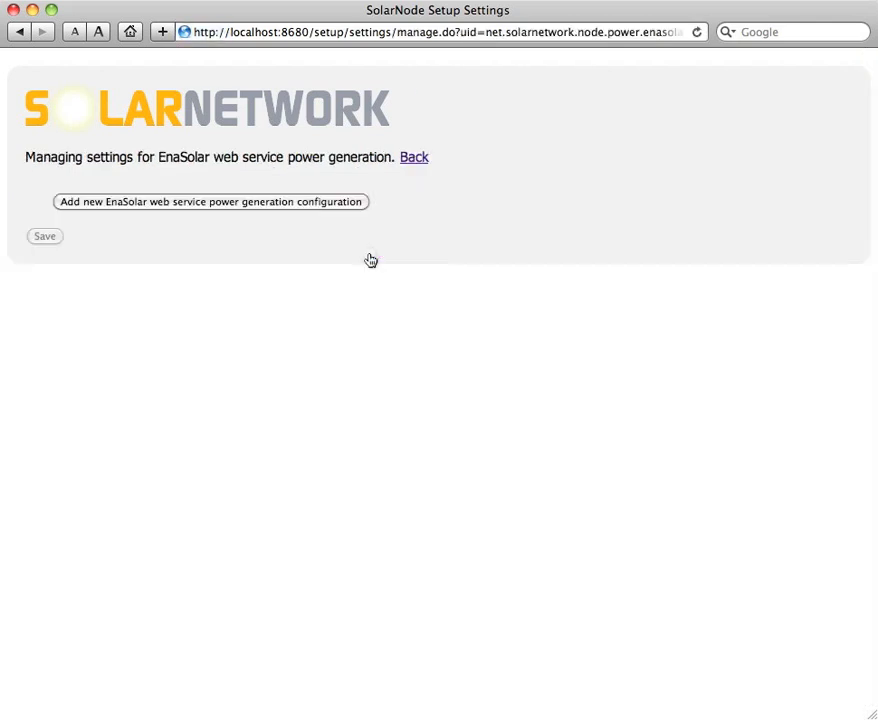
left_click(231, 202)
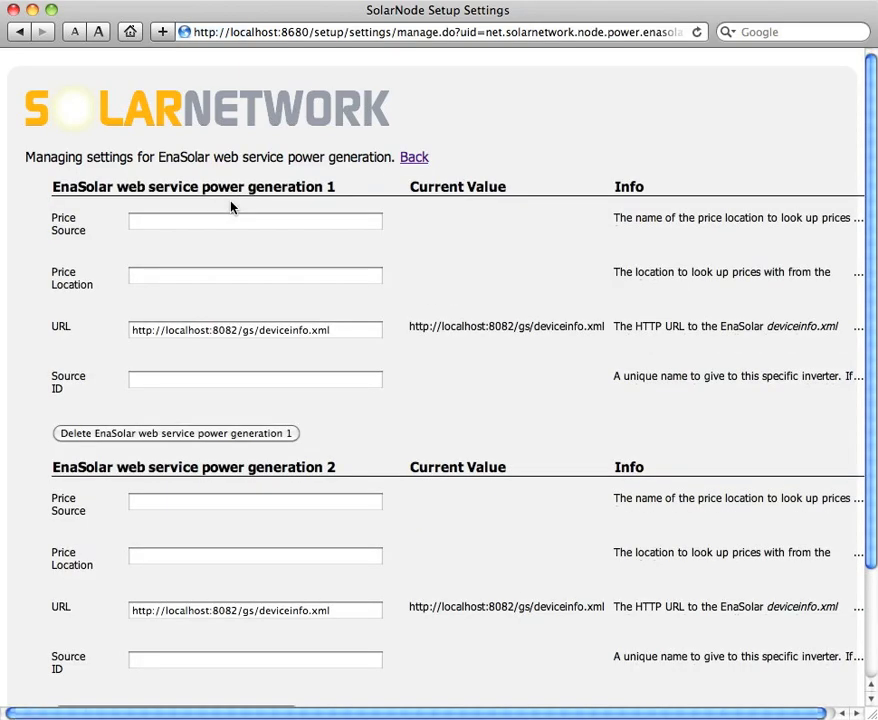
scroll(418, 430, "down", 3)
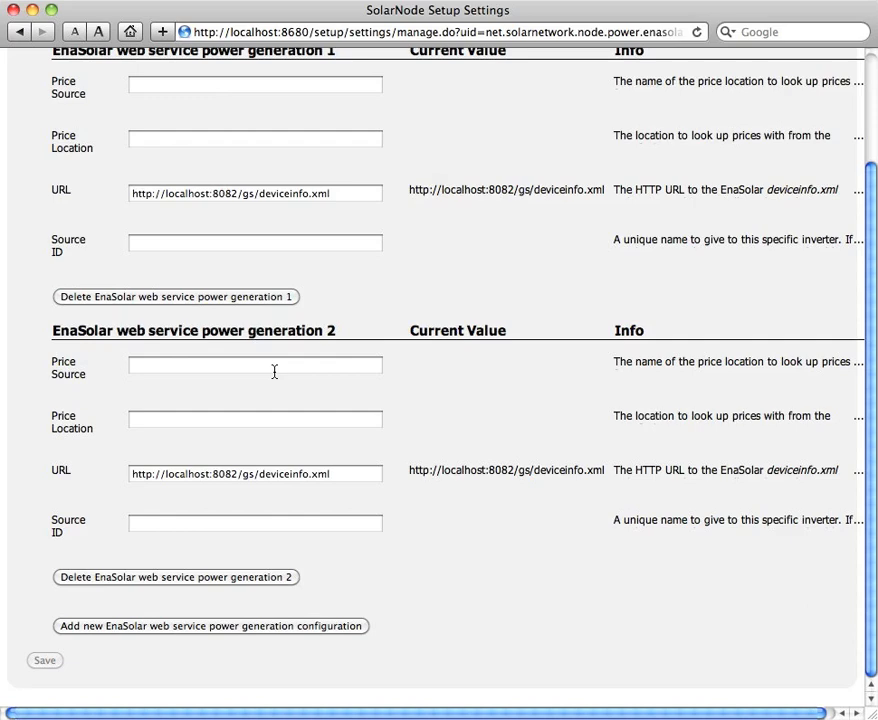
left_click(195, 578)
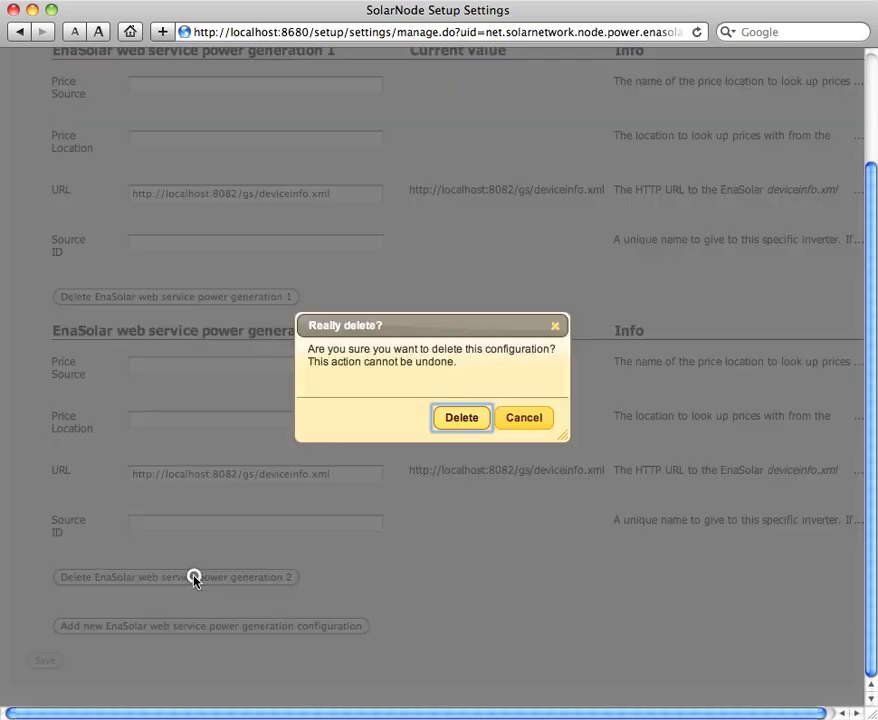
left_click(463, 420)
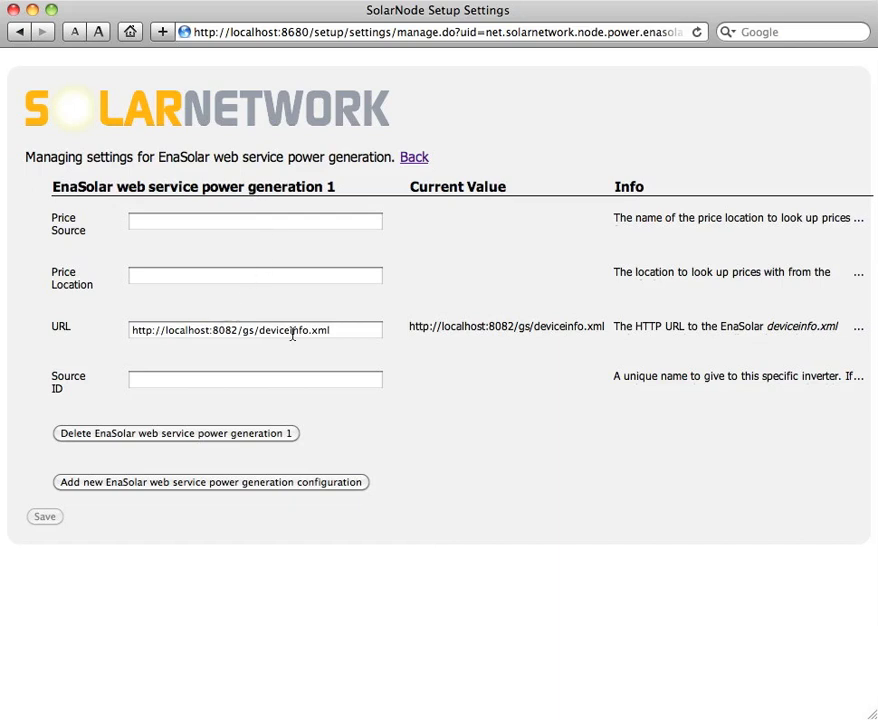
- Set the Source ID of EnaSolar web service power generation 1 to Main, save it, and return to the main settings page
left_click(217, 376)
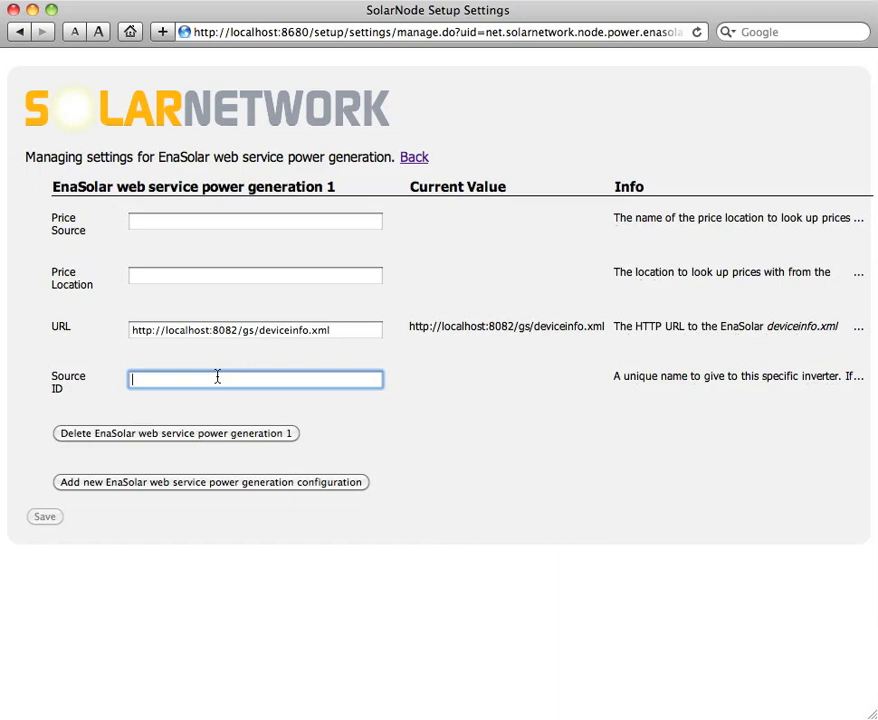
type("Main")
key("Tab")
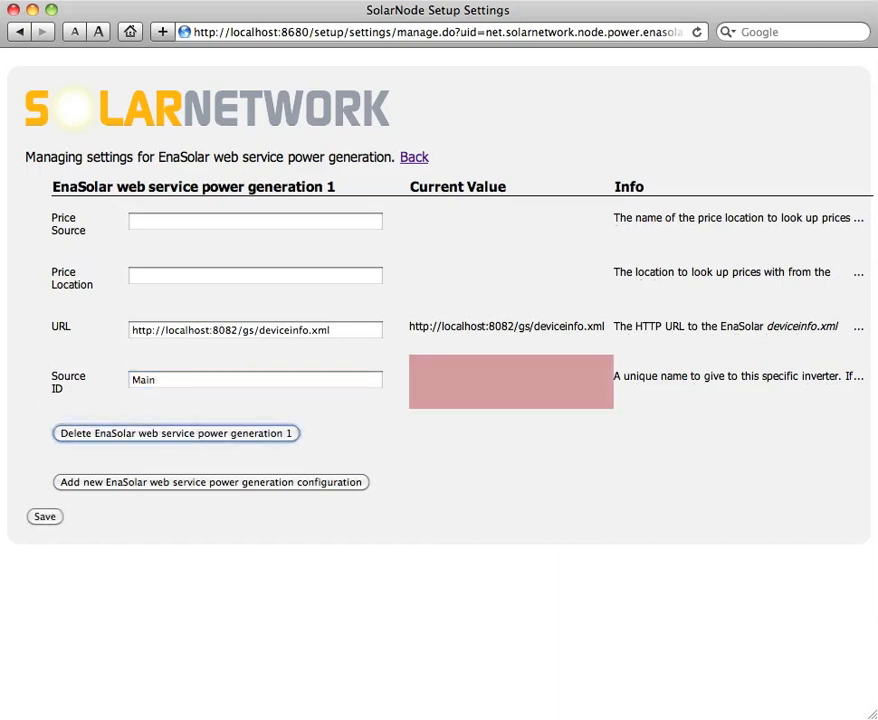
left_click(50, 517)
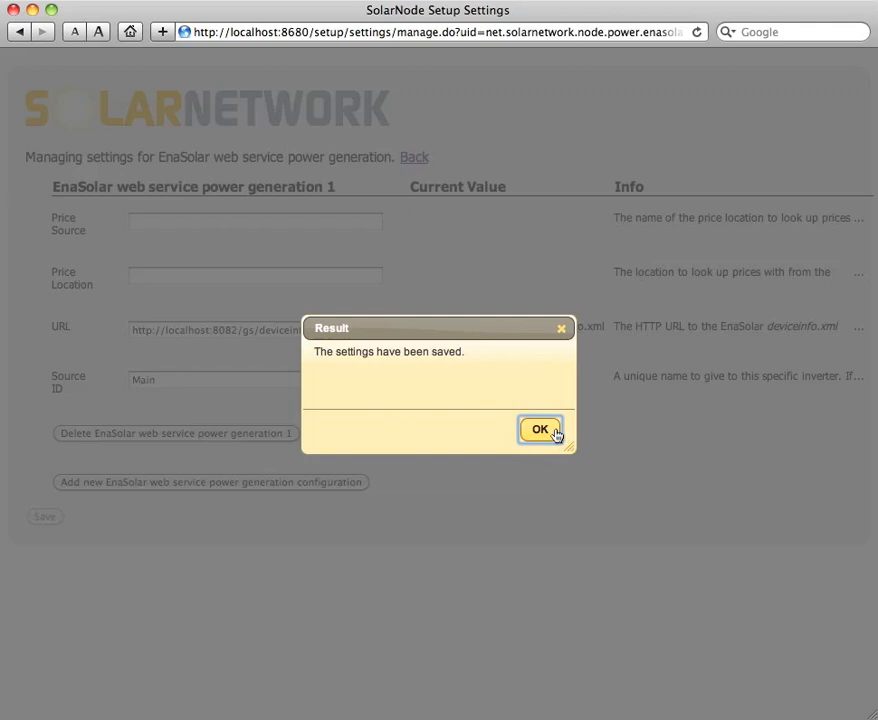
left_click(556, 432)
left_click(416, 164)
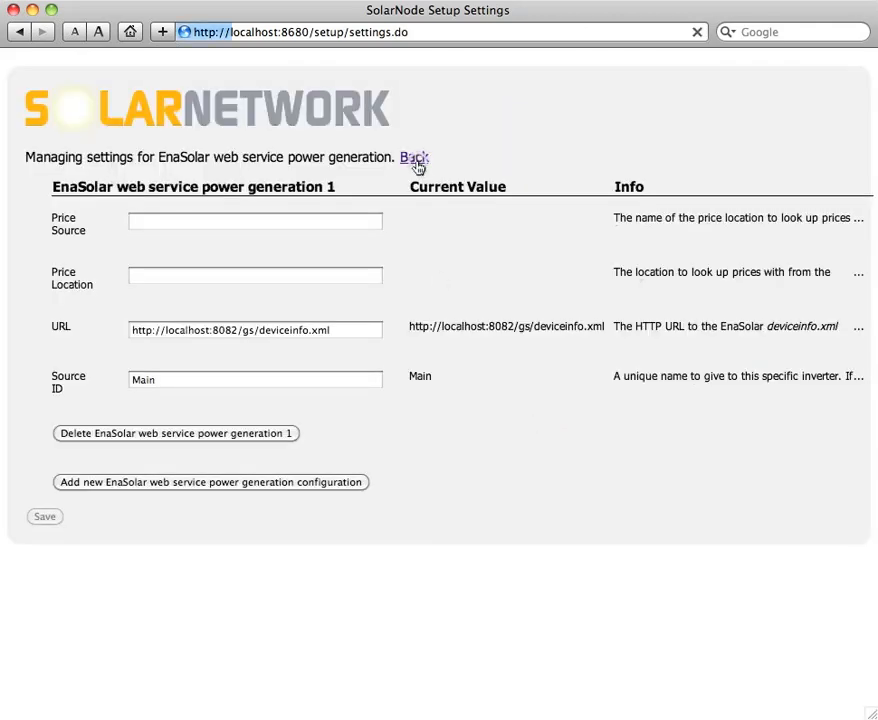